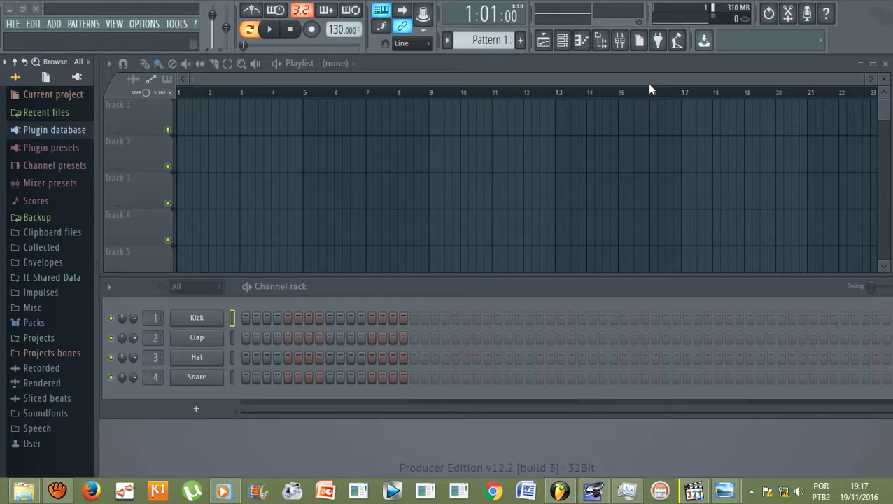
Turn on the metronome, and preview the Break a sweat(130bpm) track in File Explorer's Música Pronta folder before returning to FL Studio
{"action": "left_click", "coordinate": [251, 9]}
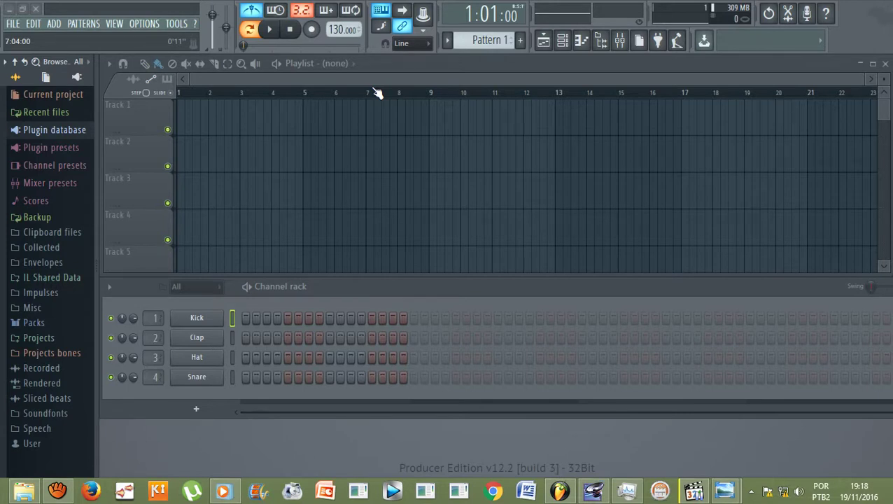
{"action": "left_click", "coordinate": [24, 489]}
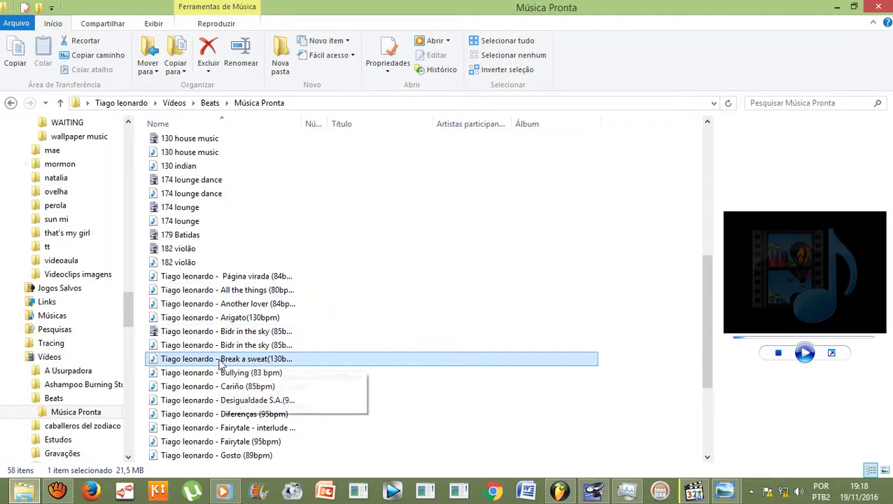
{"action": "left_click", "coordinate": [806, 353]}
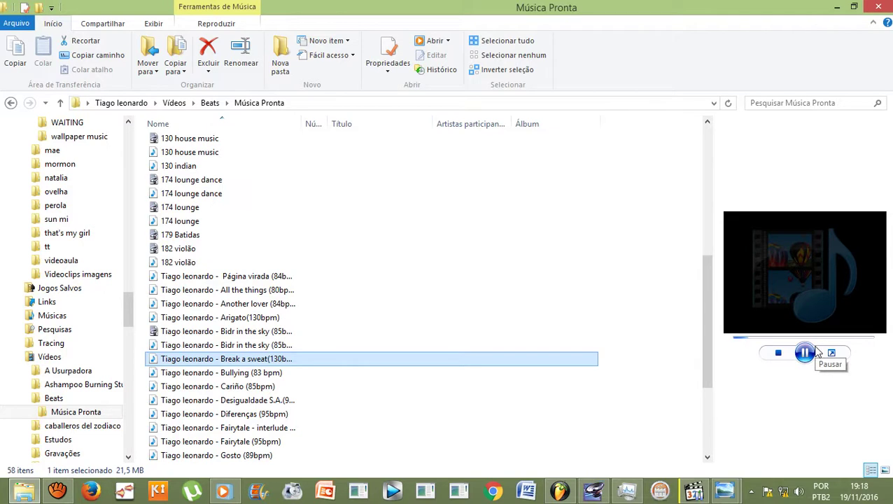
{"action": "left_click", "coordinate": [781, 354]}
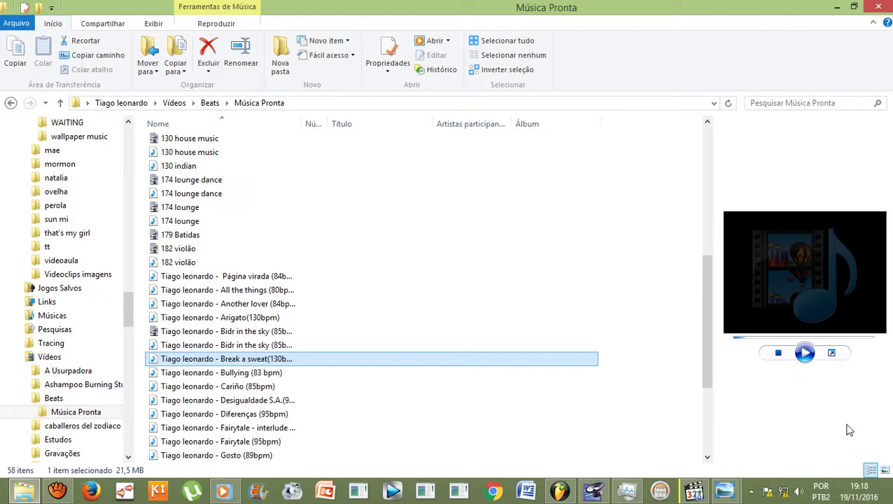
{"action": "left_click", "coordinate": [565, 492]}
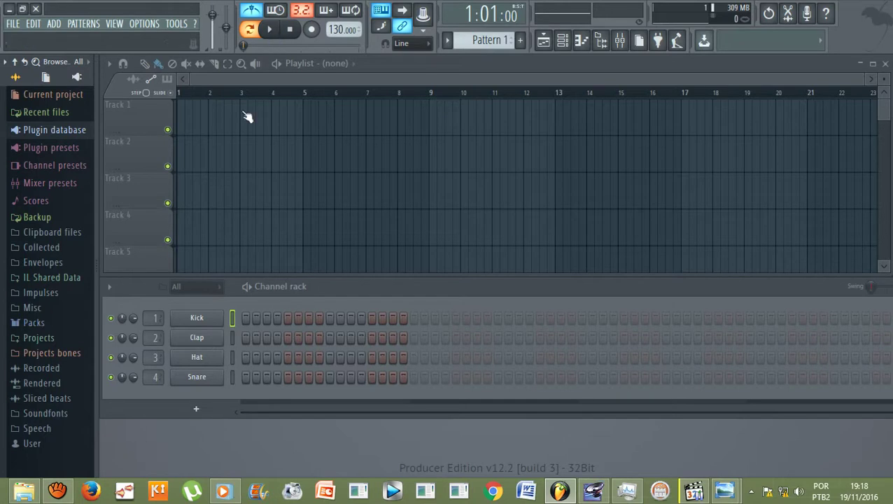
Program an irregularly spaced kick pattern in the channel rack's step sequencer and play it against the metronome
{"action": "left_click", "coordinate": [245, 318]}
{"action": "left_click", "coordinate": [329, 319]}
{"action": "left_click", "coordinate": [404, 319]}
{"action": "left_click", "coordinate": [413, 318]}
{"action": "left_click", "coordinate": [508, 318]}
{"action": "left_click", "coordinate": [549, 318]}
{"action": "left_click", "coordinate": [592, 319]}
{"action": "left_click", "coordinate": [644, 318]}
{"action": "left_click", "coordinate": [749, 319]}
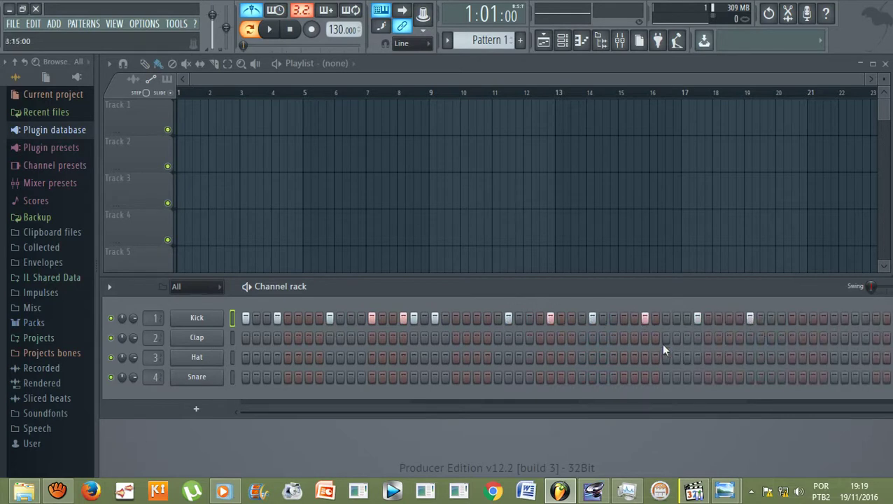
{"action": "left_click", "coordinate": [413, 318]}
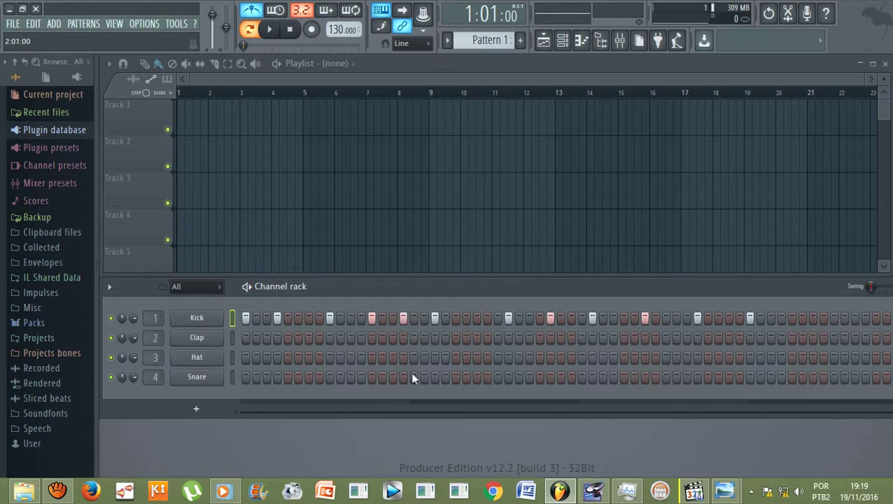
{"action": "left_click", "coordinate": [270, 31]}
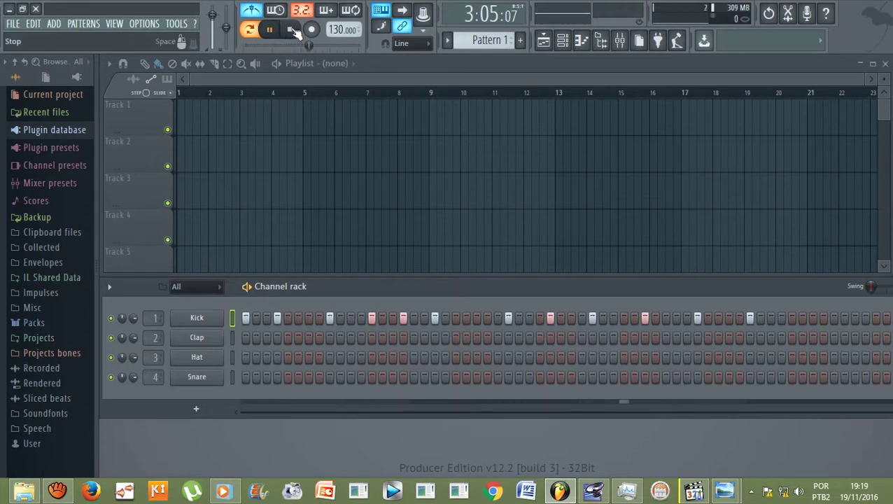
{"action": "left_click", "coordinate": [290, 31]}
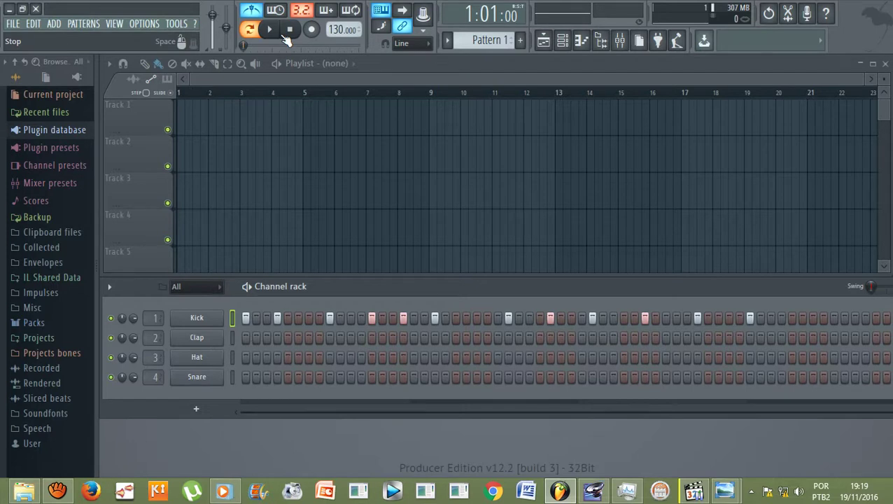
Fill the Kick channel with a hit every 4 steps and play the pattern with the metronome
{"action": "right_click", "coordinate": [198, 319]}
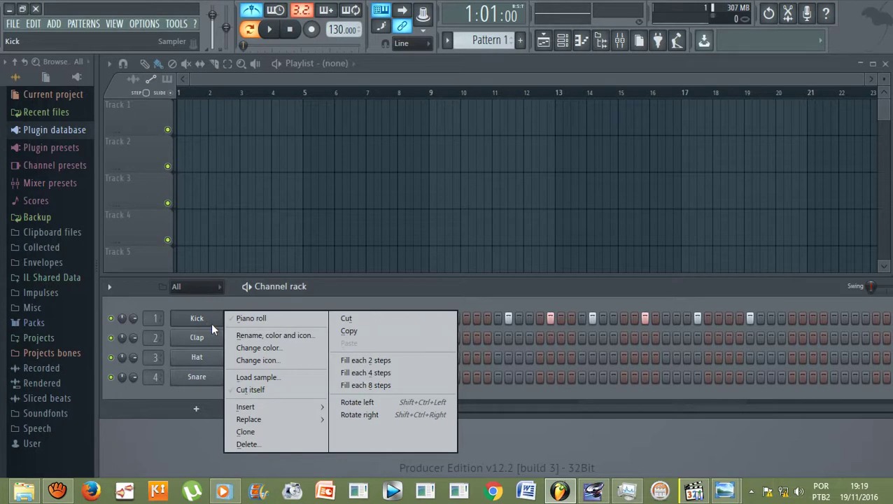
{"action": "left_click", "coordinate": [390, 371]}
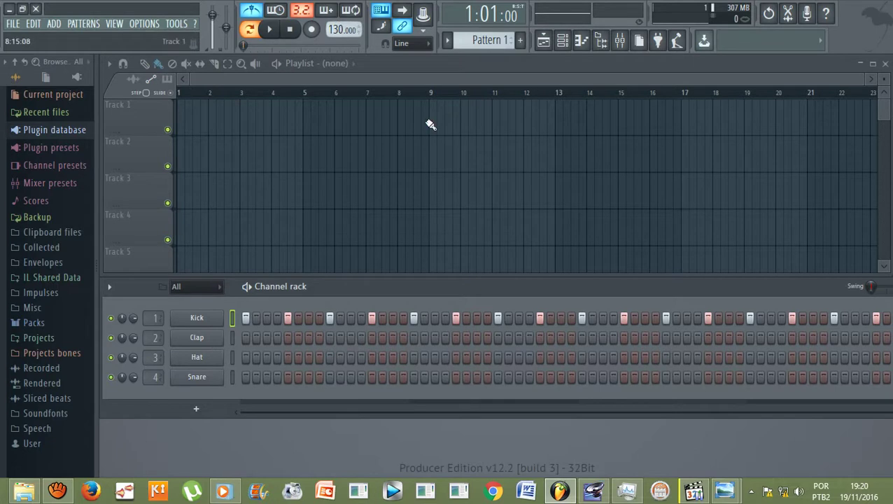
{"action": "left_click", "coordinate": [271, 33]}
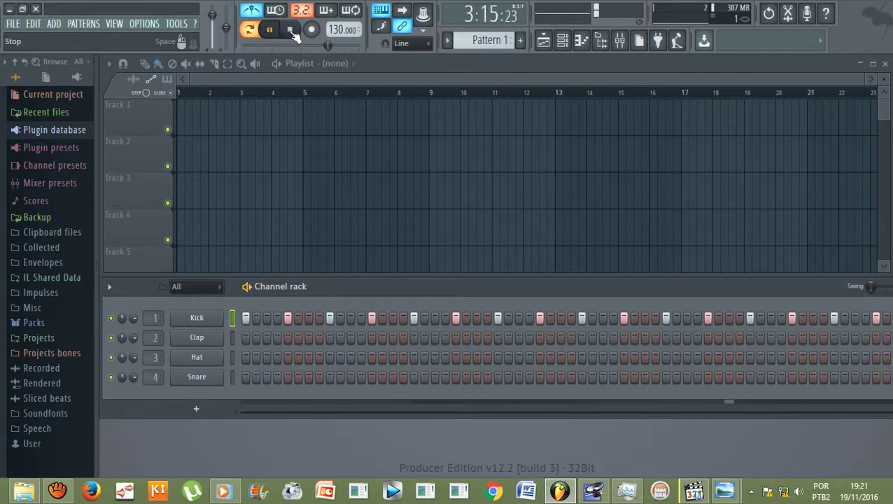
{"action": "left_click", "coordinate": [290, 31]}
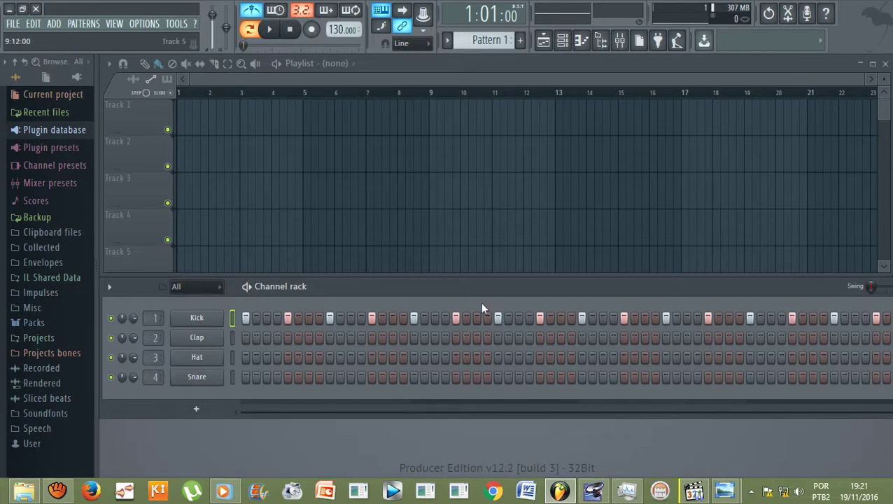
Mute the Kick channel and play the pattern to hear the metronome alone
{"action": "left_click", "coordinate": [112, 319]}
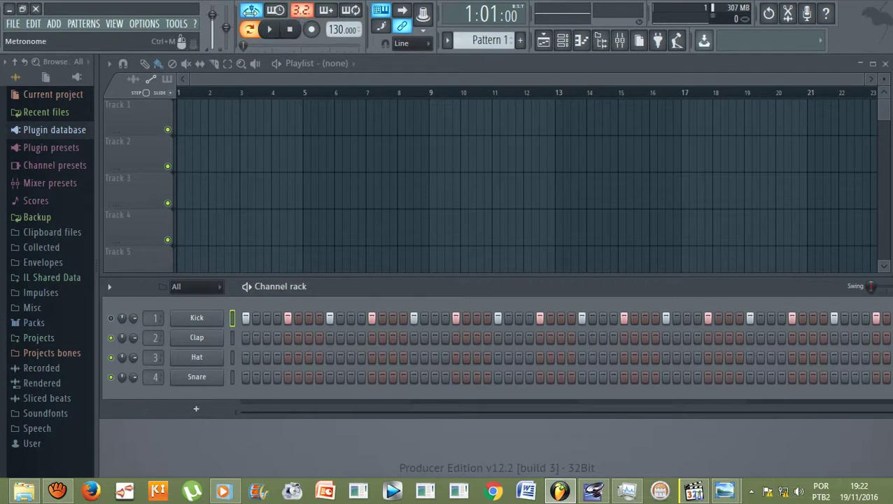
{"action": "left_click", "coordinate": [272, 31]}
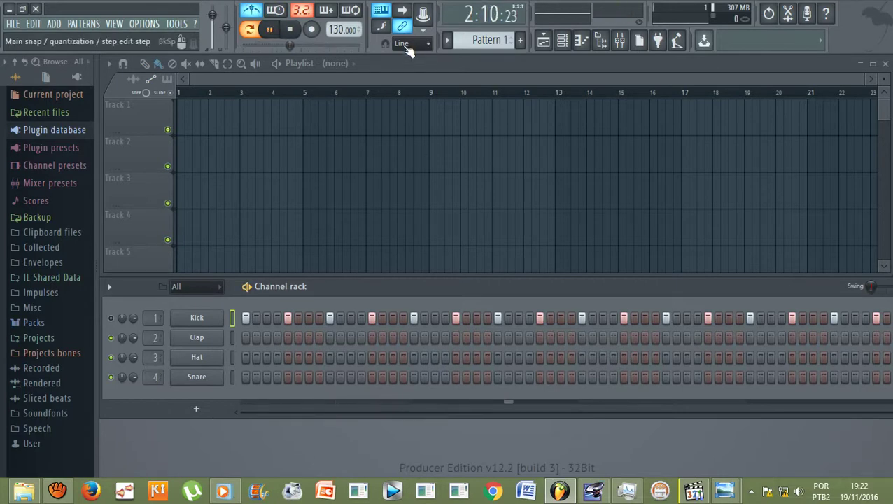
{"action": "left_click", "coordinate": [291, 30]}
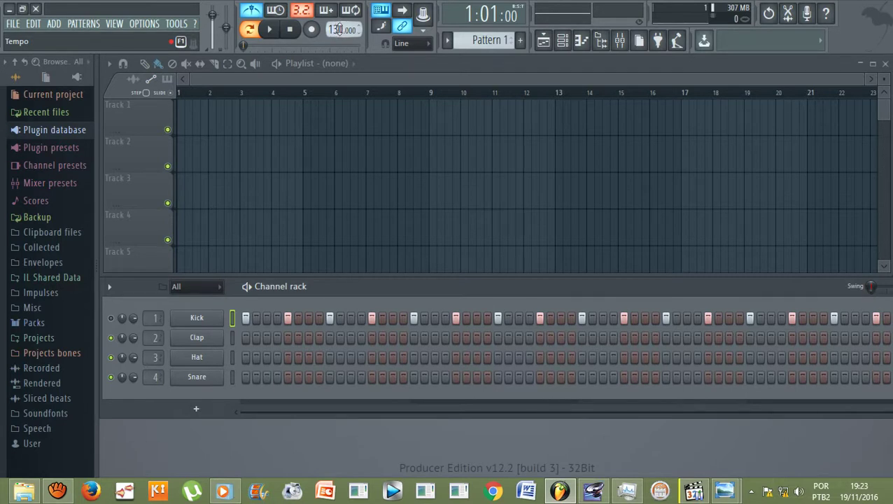
Set the project tempo to 85 BPM and play the kick pattern with the metronome
{"action": "scroll", "coordinate": [338, 29], "scroll_direction": "down", "scroll_amount": 3}
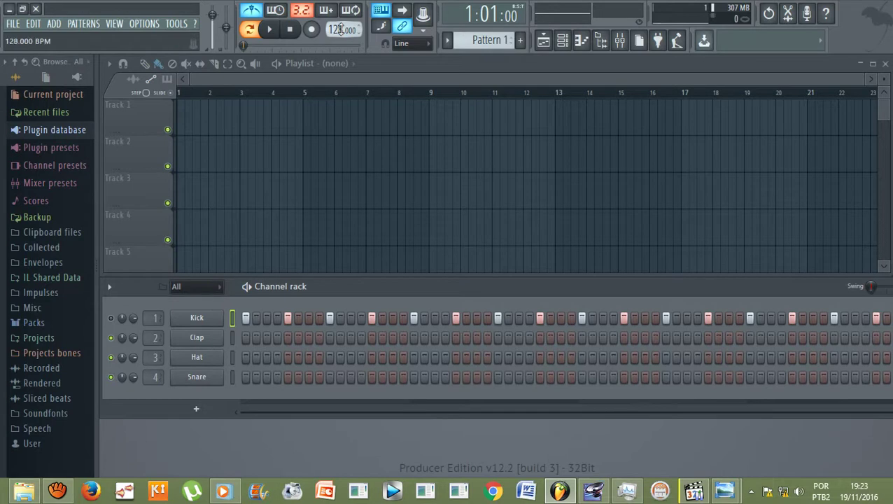
{"action": "scroll", "coordinate": [330, 28], "scroll_direction": "down", "scroll_amount": 1}
{"action": "scroll", "coordinate": [330, 28], "scroll_direction": "down", "scroll_amount": 3}
{"action": "scroll", "coordinate": [330, 28], "scroll_direction": "down", "scroll_amount": 7}
{"action": "scroll", "coordinate": [328, 28], "scroll_direction": "down", "scroll_amount": 18}
{"action": "scroll", "coordinate": [327, 29], "scroll_direction": "down", "scroll_amount": 10}
{"action": "scroll", "coordinate": [332, 29], "scroll_direction": "up", "scroll_amount": 5}
{"action": "scroll", "coordinate": [332, 29], "scroll_direction": "up", "scroll_amount": 14}
{"action": "scroll", "coordinate": [332, 30], "scroll_direction": "up", "scroll_amount": 9}
{"action": "scroll", "coordinate": [328, 29], "scroll_direction": "up", "scroll_amount": 9}
{"action": "scroll", "coordinate": [326, 30], "scroll_direction": "down", "scroll_amount": 13}
{"action": "scroll", "coordinate": [326, 29], "scroll_direction": "down", "scroll_amount": 9}
{"action": "scroll", "coordinate": [327, 30], "scroll_direction": "up", "scroll_amount": 5}
{"action": "scroll", "coordinate": [327, 30], "scroll_direction": "up", "scroll_amount": 3}
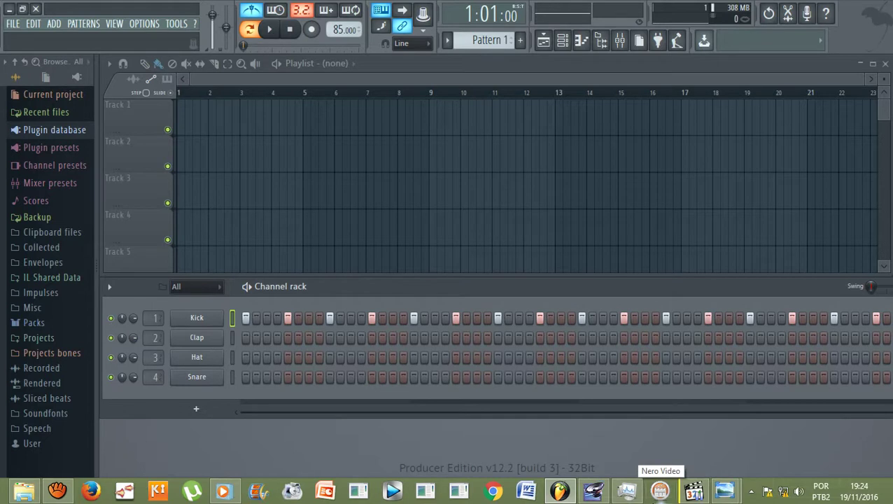
{"action": "key", "text": "space"}
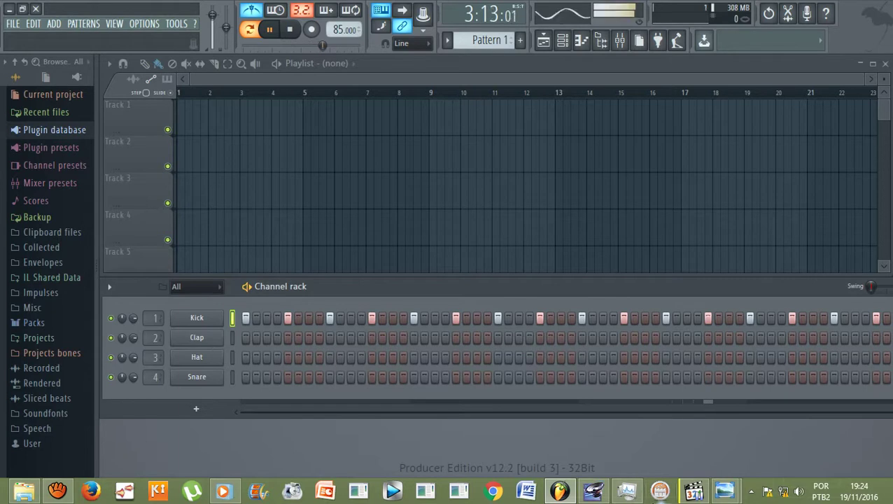
{"action": "key", "text": "space"}
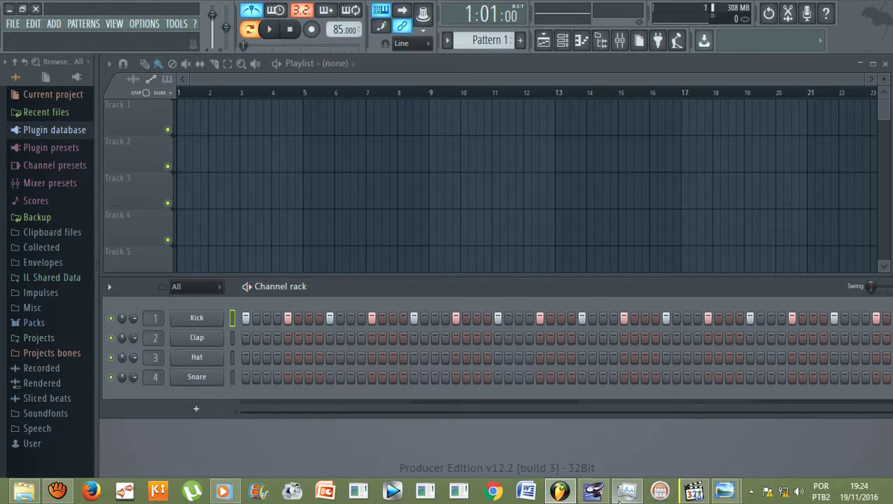
Turn off the metronome and play the kick pattern without it
{"action": "mouse_move", "coordinate": [619, 498]}
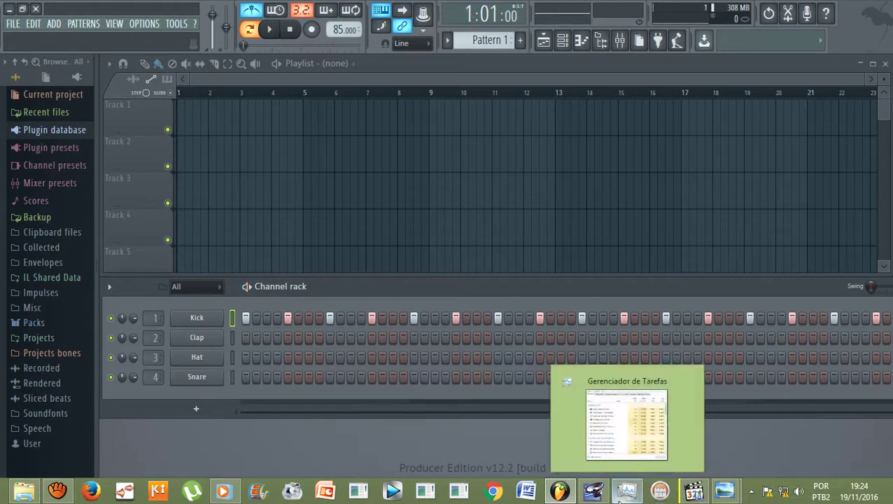
{"action": "left_click", "coordinate": [251, 10]}
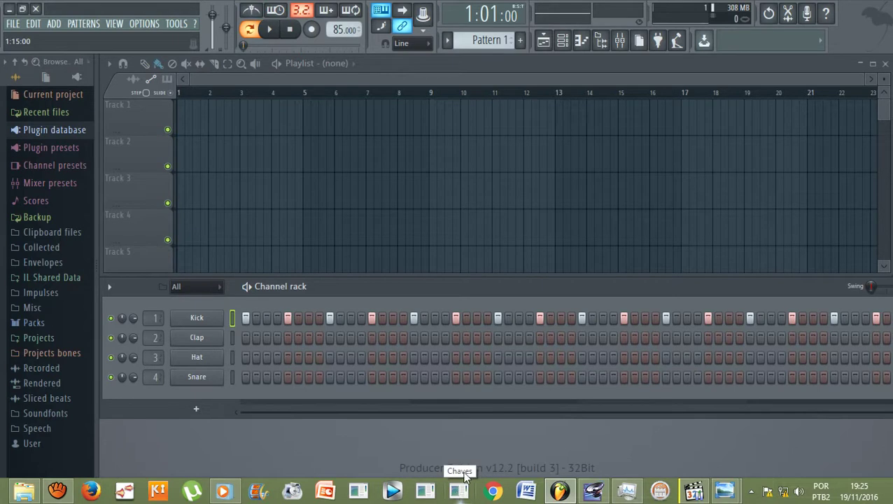
{"action": "left_click", "coordinate": [254, 11]}
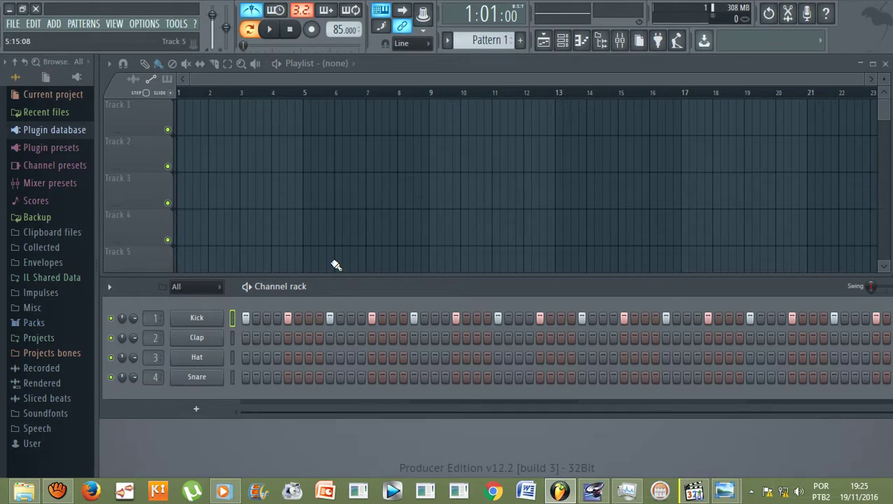
{"action": "left_click", "coordinate": [251, 11]}
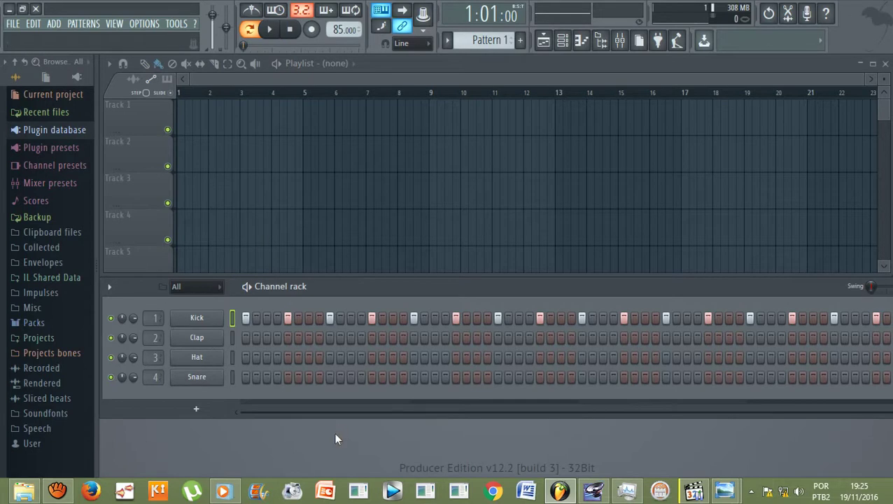
{"action": "key", "text": "space"}
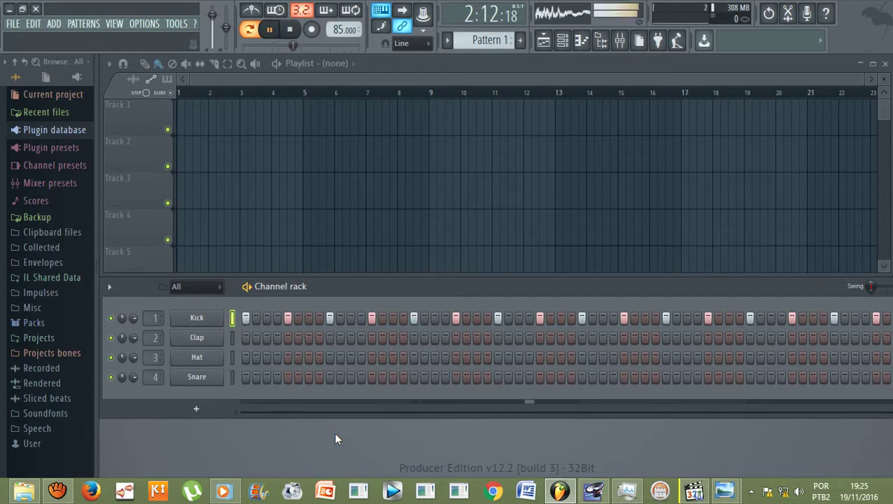
{"action": "key", "text": "space"}
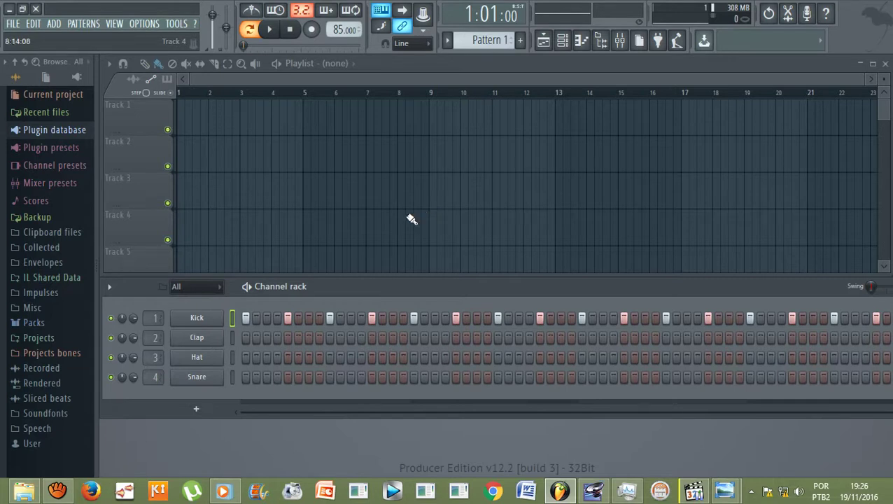
Load the Break a sweat(130bpm) audio file from File Explorer's Música Pronta folder into FL Studio's Edison audio editor
{"action": "left_click", "coordinate": [25, 491]}
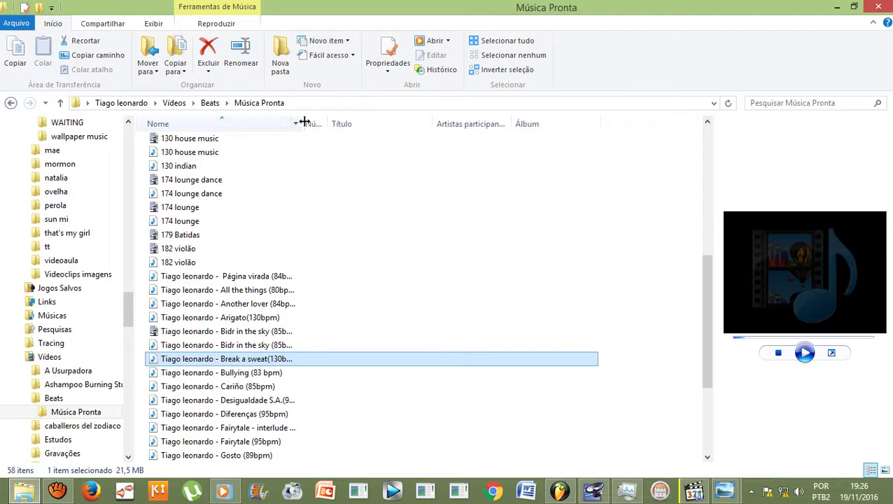
{"action": "left_click_drag", "start_coordinate": [300, 122], "coordinate": [425, 121]}
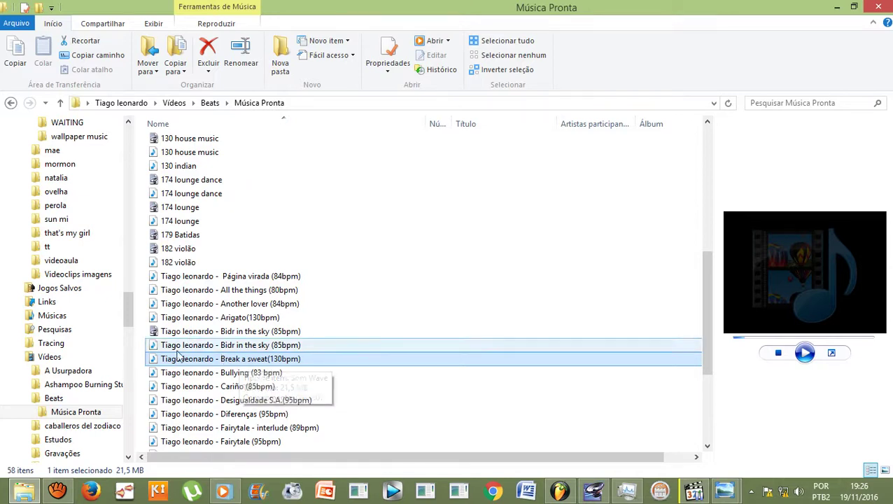
{"action": "left_click_drag", "start_coordinate": [162, 362], "coordinate": [784, 13]}
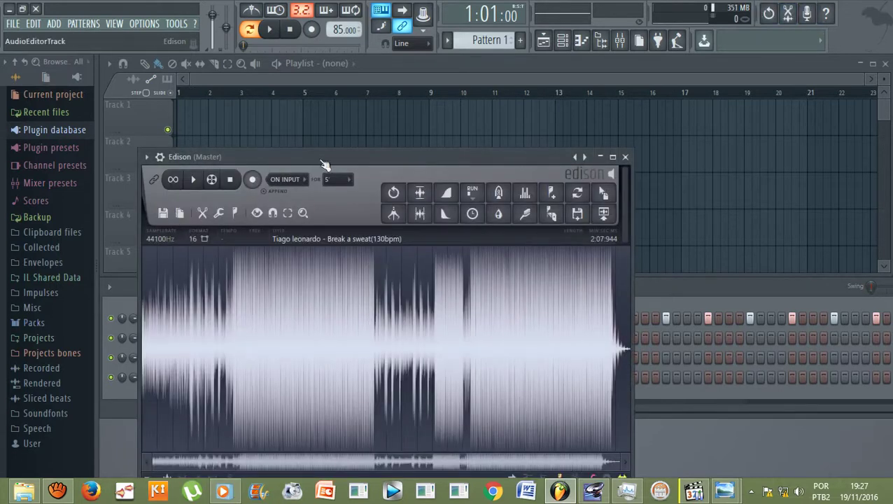
{"action": "left_click_drag", "start_coordinate": [324, 155], "coordinate": [361, 117]}
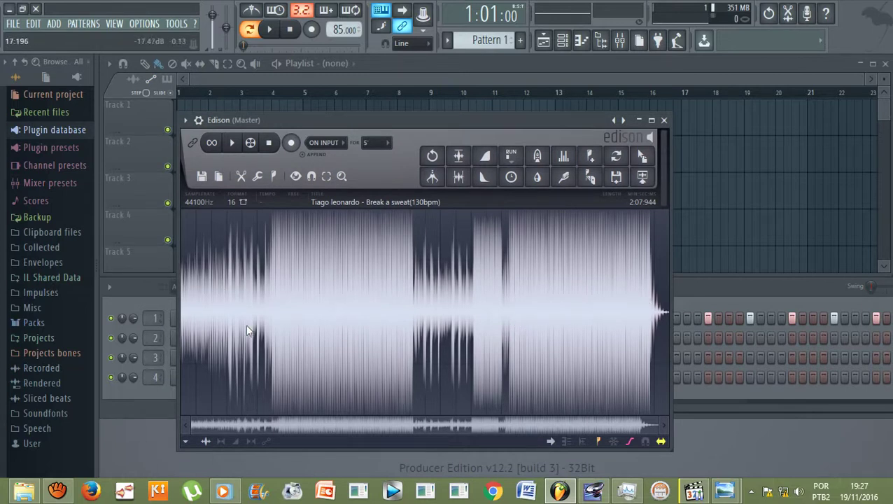
Autodetect the tempo of the loaded track in its sample properties, using detection for songs with constant tempo
{"action": "left_click", "coordinate": [219, 178]}
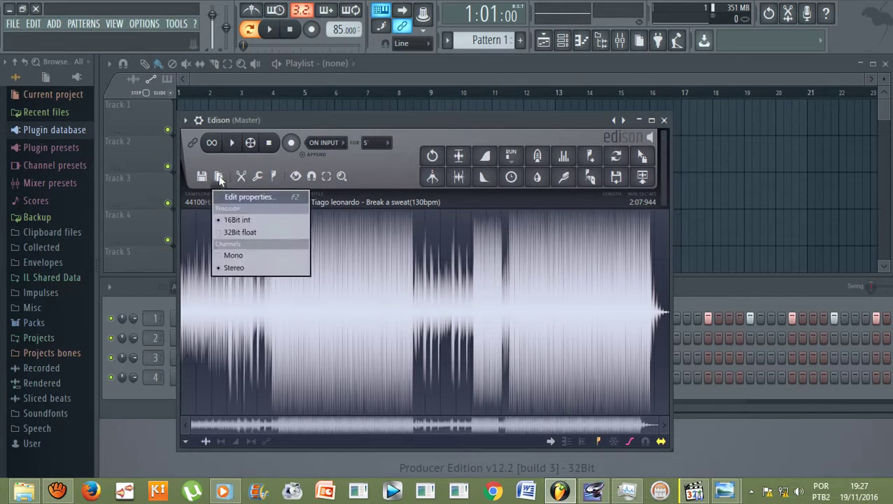
{"action": "left_click", "coordinate": [250, 198]}
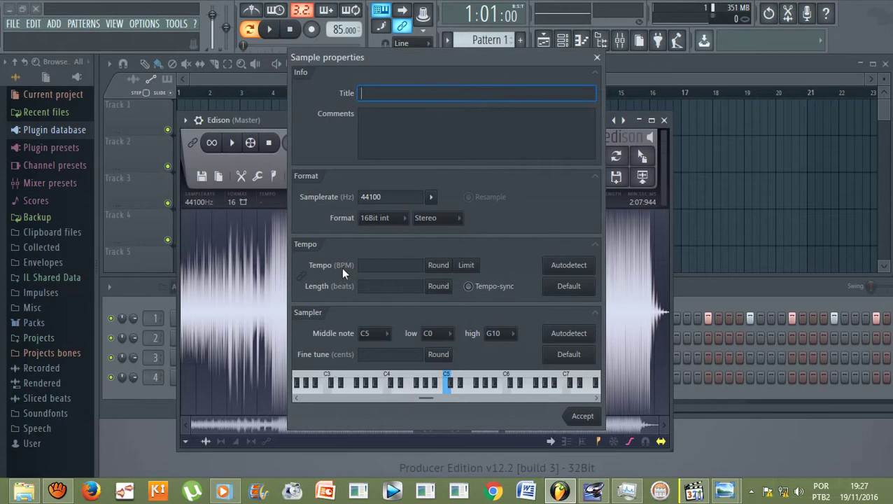
{"action": "left_click", "coordinate": [392, 265]}
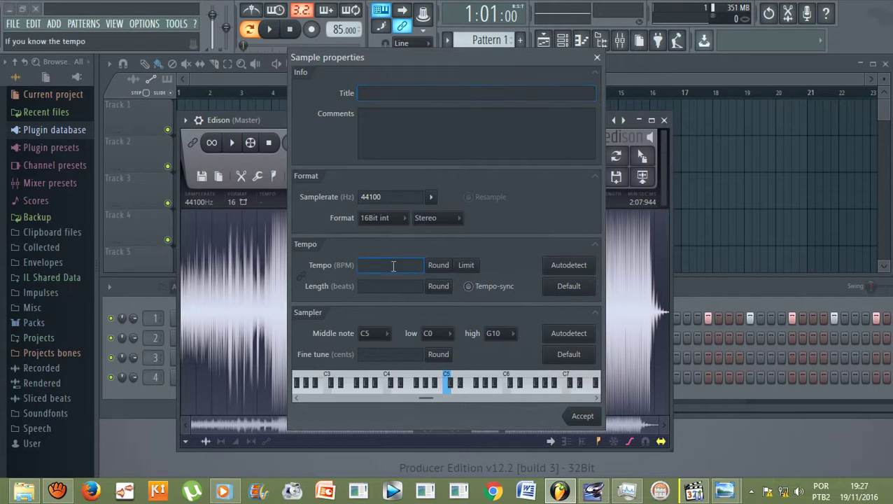
{"action": "left_click", "coordinate": [383, 286]}
{"action": "left_click", "coordinate": [403, 199]}
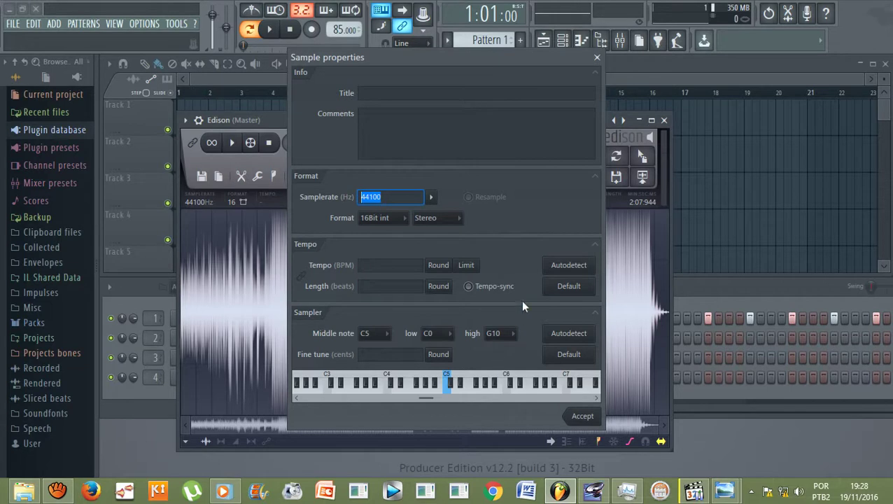
{"action": "left_click", "coordinate": [363, 264]}
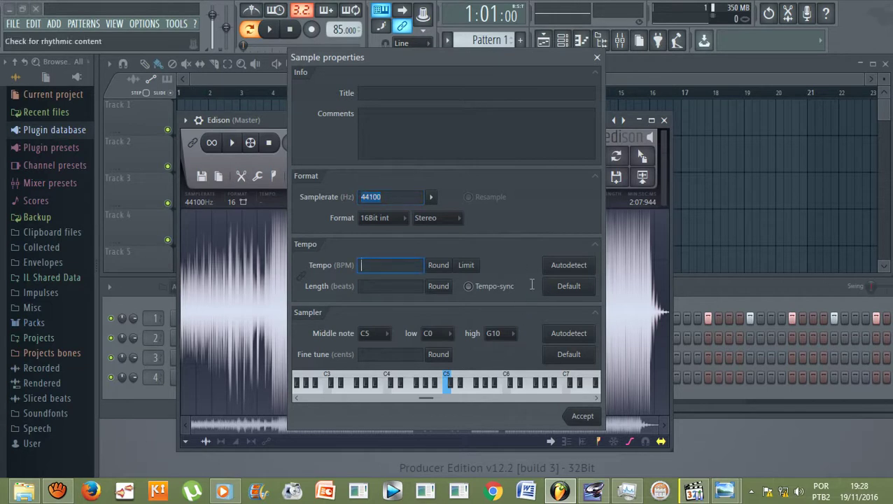
{"action": "left_click", "coordinate": [571, 270]}
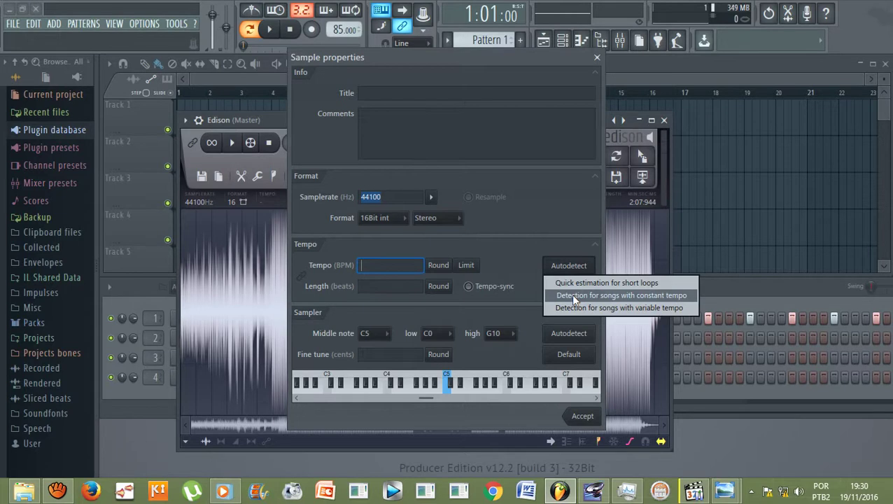
{"action": "left_click", "coordinate": [573, 293]}
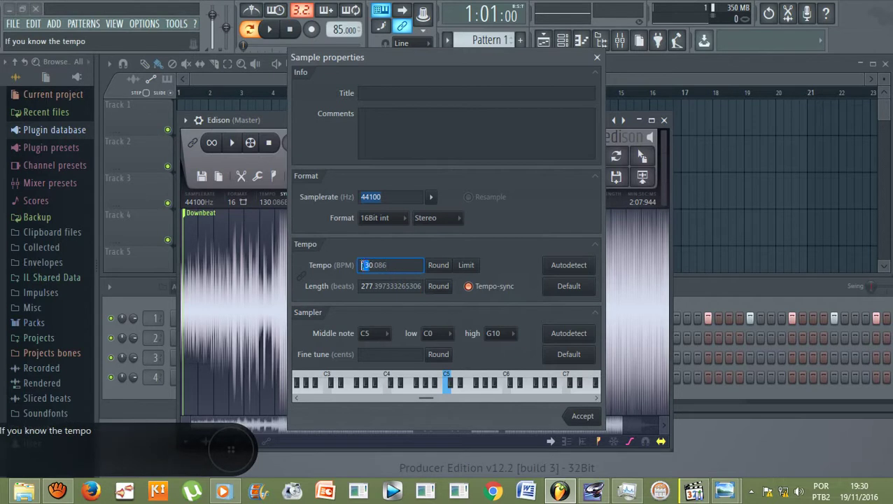
Highlight the whole-number part of the detected tempo and compare it with the BPM in the track's file name in File Explorer
{"action": "left_click_drag", "start_coordinate": [393, 264], "coordinate": [365, 264]}
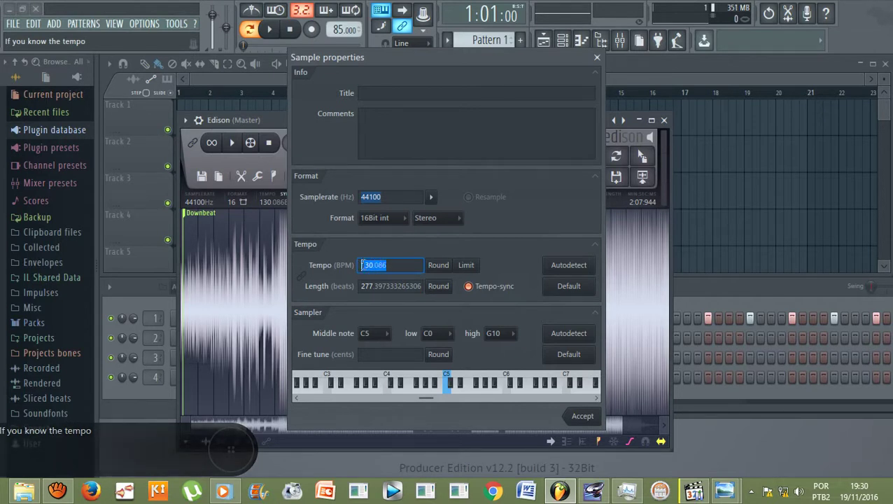
{"action": "left_click", "coordinate": [376, 265]}
{"action": "mouse_move", "coordinate": [376, 264]}
{"action": "left_mouse_down"}
{"action": "mouse_move", "coordinate": [400, 270]}
{"action": "mouse_move", "coordinate": [358, 265]}
{"action": "mouse_move", "coordinate": [375, 266]}
{"action": "left_mouse_up"}
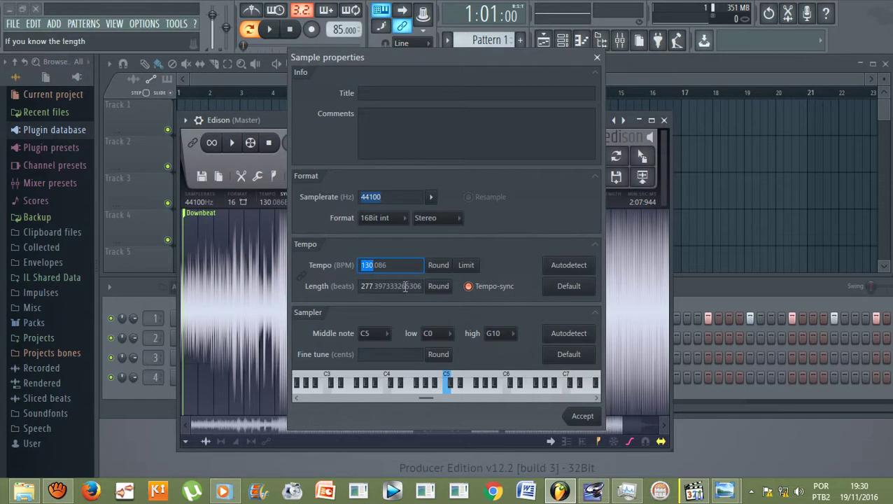
{"action": "left_click", "coordinate": [24, 491]}
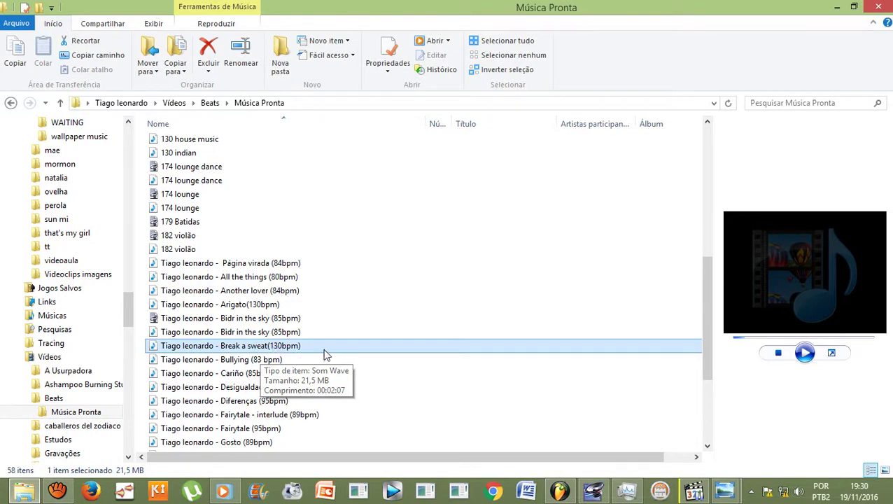
{"action": "left_click", "coordinate": [593, 489]}
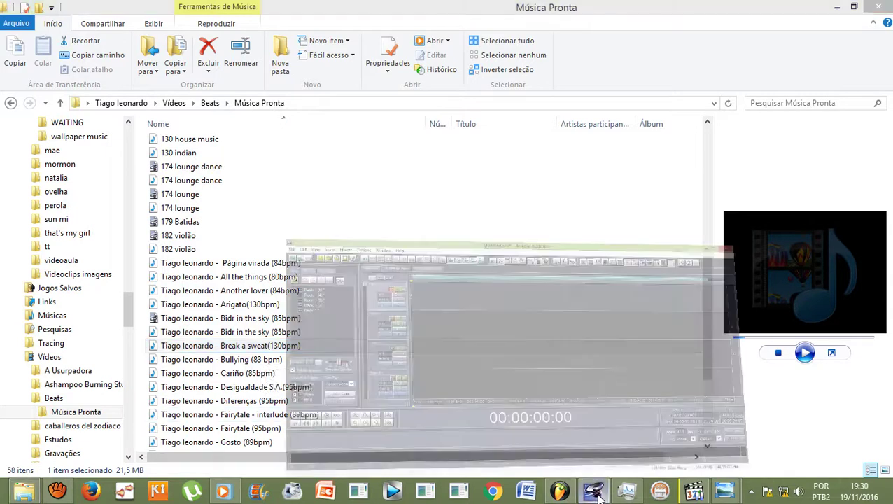
{"action": "left_click", "coordinate": [560, 490]}
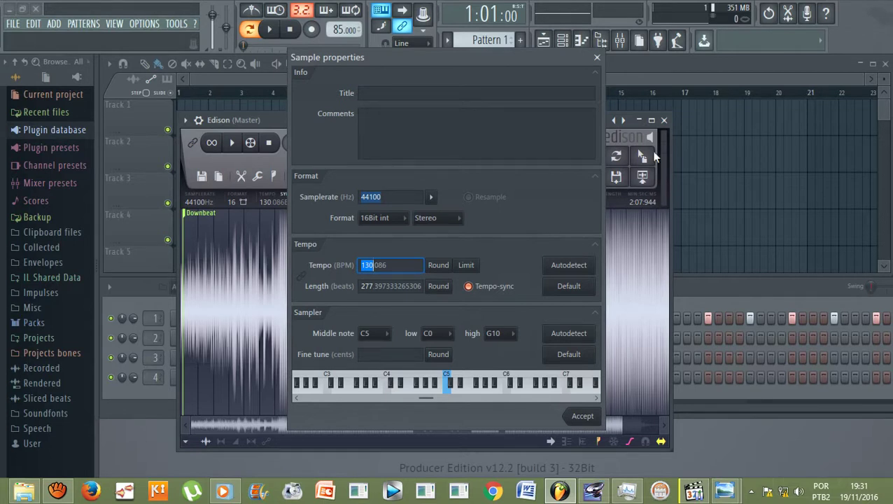
Close the sample properties and Edison, and reload Break a sweat(130bpm) from File Explorer's Música Pronta folder into FL Studio's Edison
{"action": "left_click", "coordinate": [597, 58]}
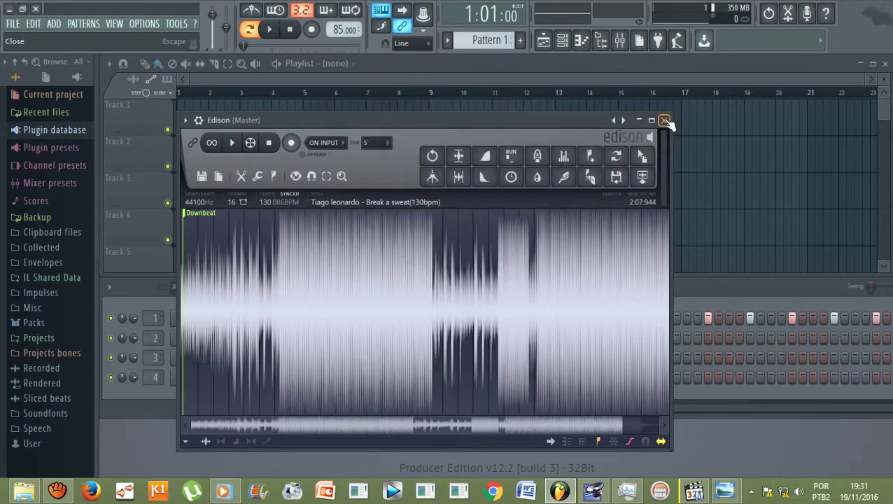
{"action": "left_click", "coordinate": [664, 119]}
{"action": "left_click", "coordinate": [24, 490]}
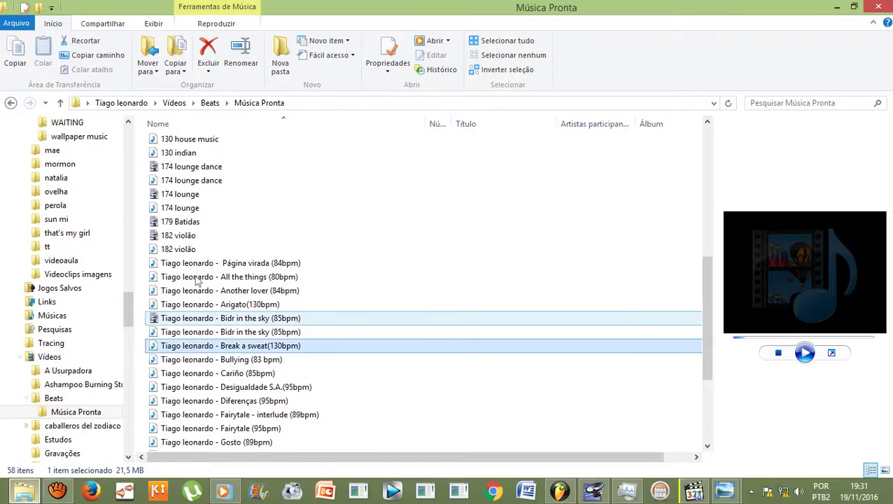
{"action": "scroll", "coordinate": [173, 346], "scroll_direction": "up", "scroll_amount": 1}
{"action": "left_click_drag", "start_coordinate": [167, 346], "coordinate": [786, 13]}
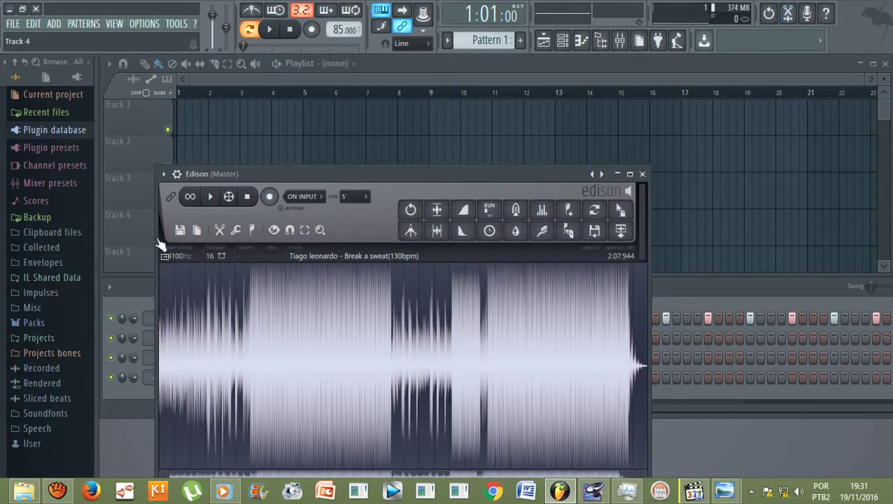
Run the constant-tempo detection from the reloaded track's sample properties, and close the properties and Edison
{"action": "left_click", "coordinate": [198, 230]}
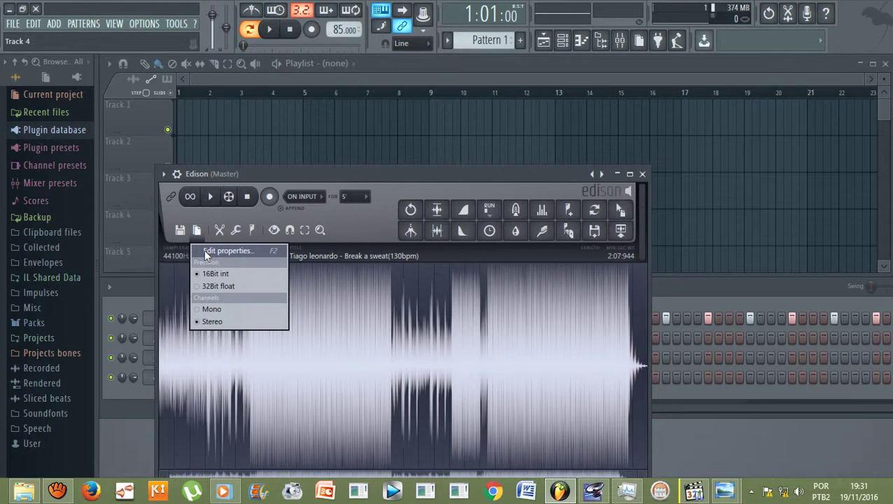
{"action": "left_click", "coordinate": [206, 254]}
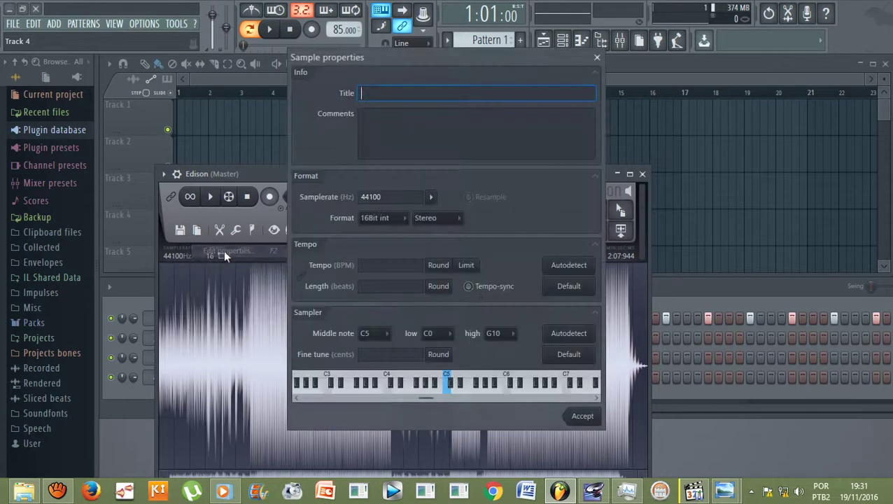
{"action": "left_click", "coordinate": [568, 267]}
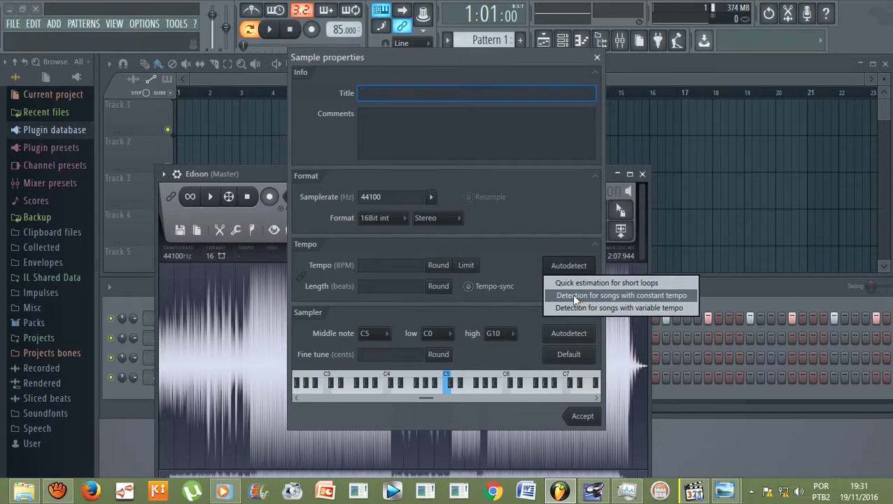
{"action": "left_click", "coordinate": [573, 295]}
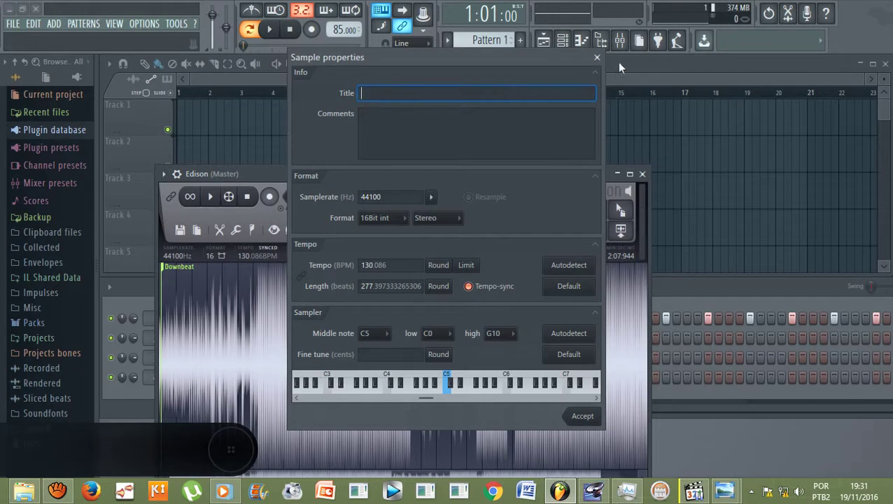
{"action": "left_click", "coordinate": [596, 56]}
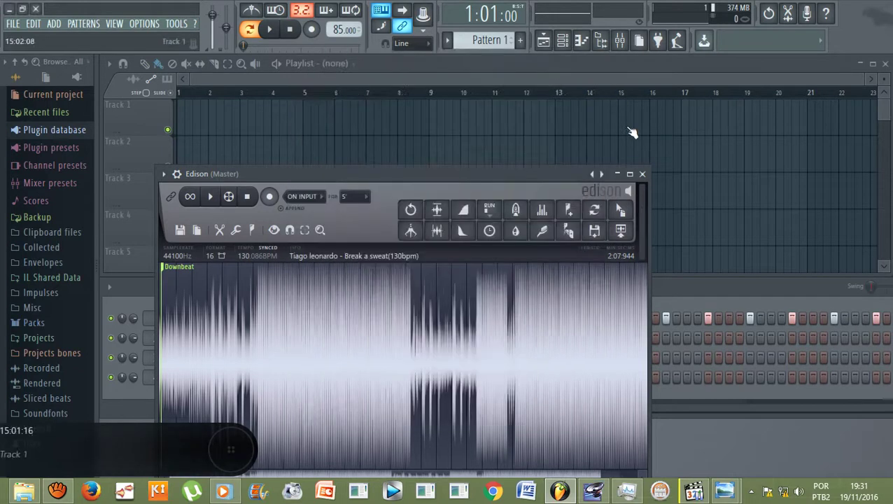
{"action": "left_click", "coordinate": [642, 173]}
{"action": "key", "text": "F1"}
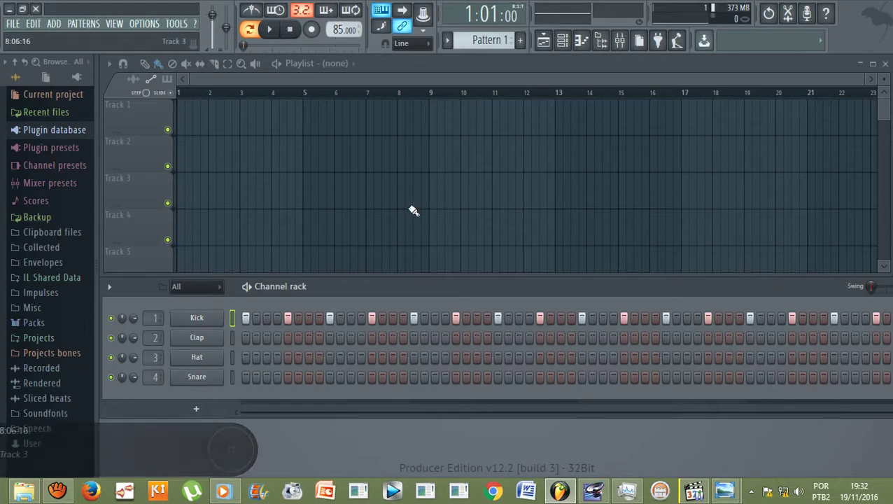
{"action": "key", "text": "F1"}
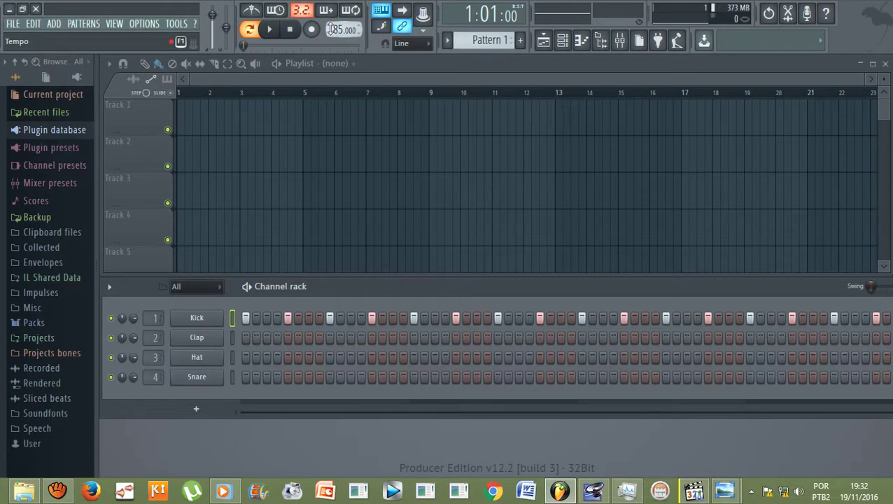
Set the project tempo to 130.086 BPM, and play the kick pattern at that tempo before stopping it
{"action": "scroll", "coordinate": [330, 29], "scroll_direction": "down", "scroll_amount": 1}
{"action": "scroll", "coordinate": [330, 28], "scroll_direction": "down", "scroll_amount": 4}
{"action": "scroll", "coordinate": [330, 28], "scroll_direction": "up", "scroll_amount": 4}
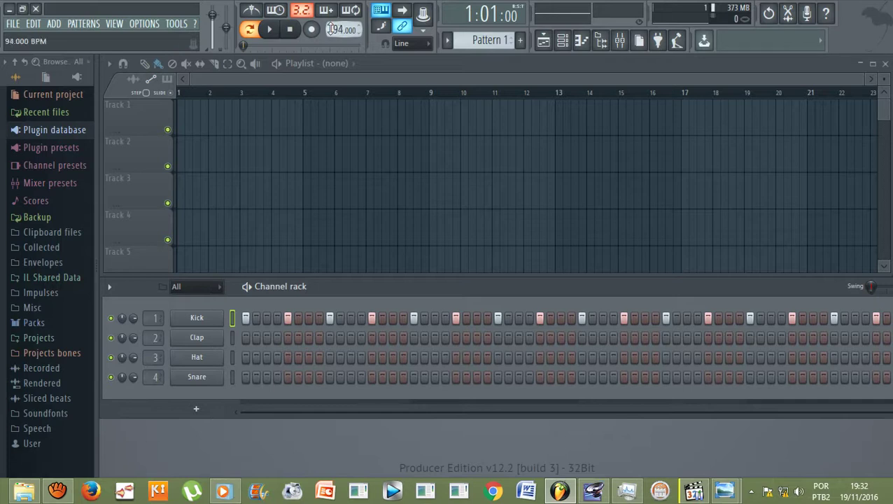
{"action": "scroll", "coordinate": [330, 28], "scroll_direction": "up", "scroll_amount": 3}
{"action": "scroll", "coordinate": [331, 29], "scroll_direction": "up", "scroll_amount": 2}
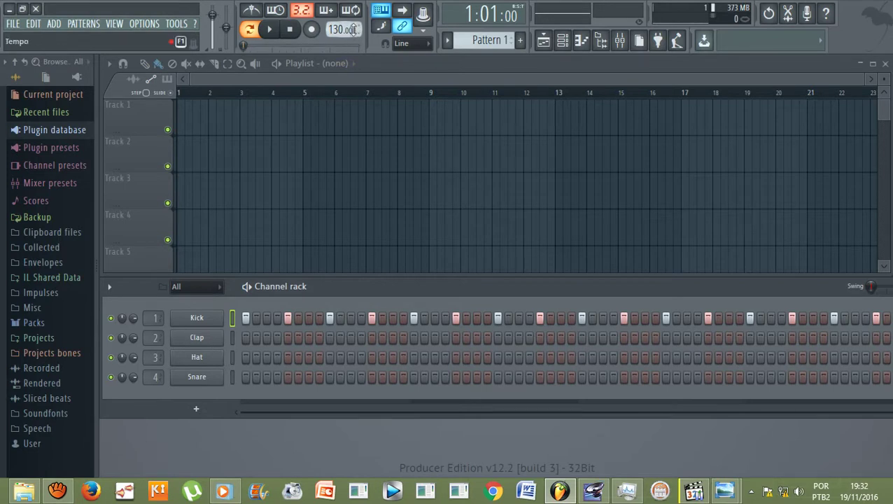
{"action": "scroll", "coordinate": [349, 31], "scroll_direction": "up", "scroll_amount": 2}
{"action": "scroll", "coordinate": [349, 31], "scroll_direction": "up", "scroll_amount": 1}
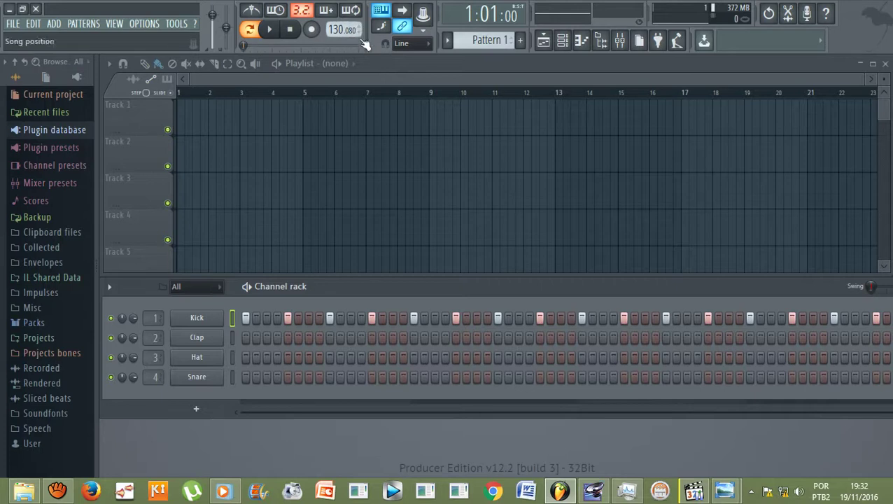
{"action": "scroll", "coordinate": [353, 30], "scroll_direction": "up", "scroll_amount": 1}
{"action": "scroll", "coordinate": [353, 31], "scroll_direction": "up", "scroll_amount": 1}
{"action": "scroll", "coordinate": [353, 31], "scroll_direction": "up", "scroll_amount": 1}
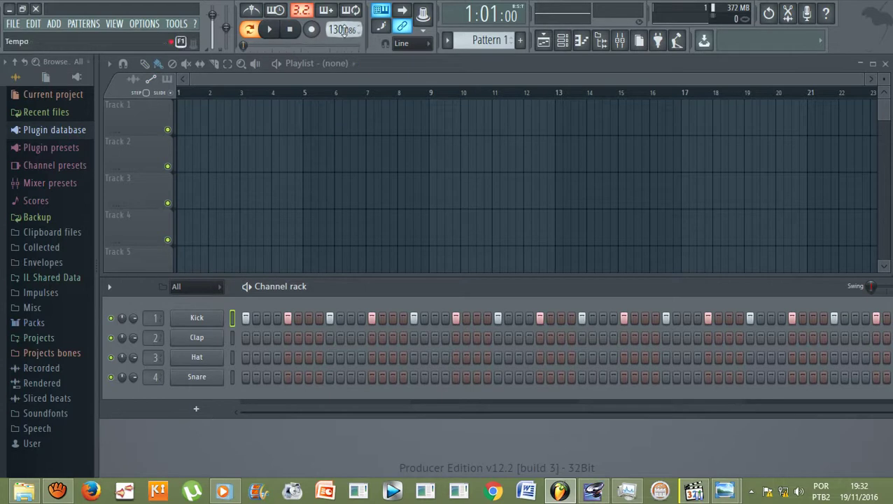
{"action": "left_click", "coordinate": [272, 32]}
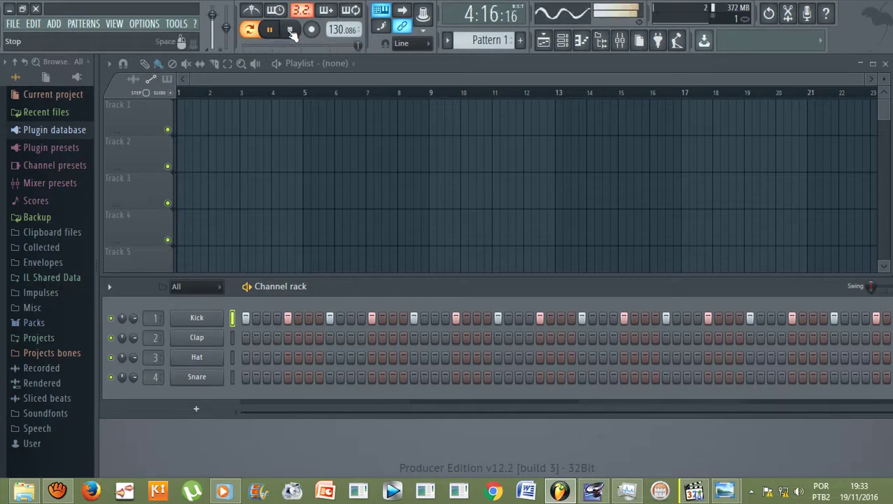
{"action": "left_click", "coordinate": [293, 33]}
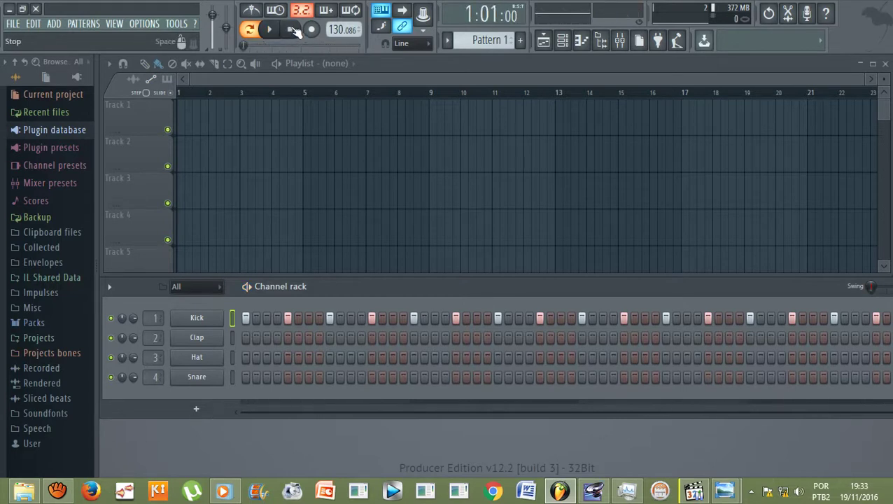